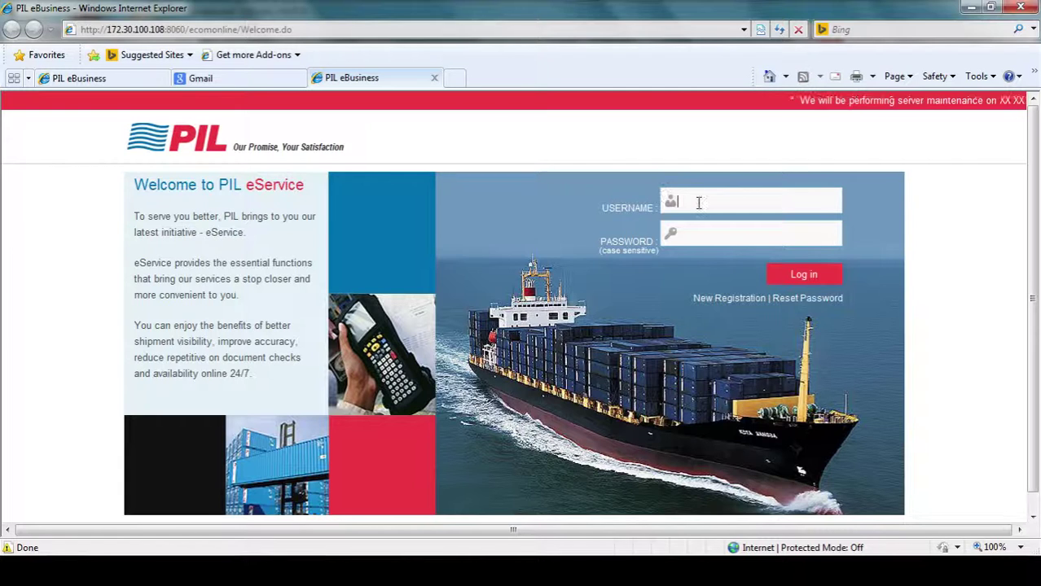
Start a new registration, agree to the subscription agreement's terms and conditions, and continue to the registration form
left_click(692, 234)
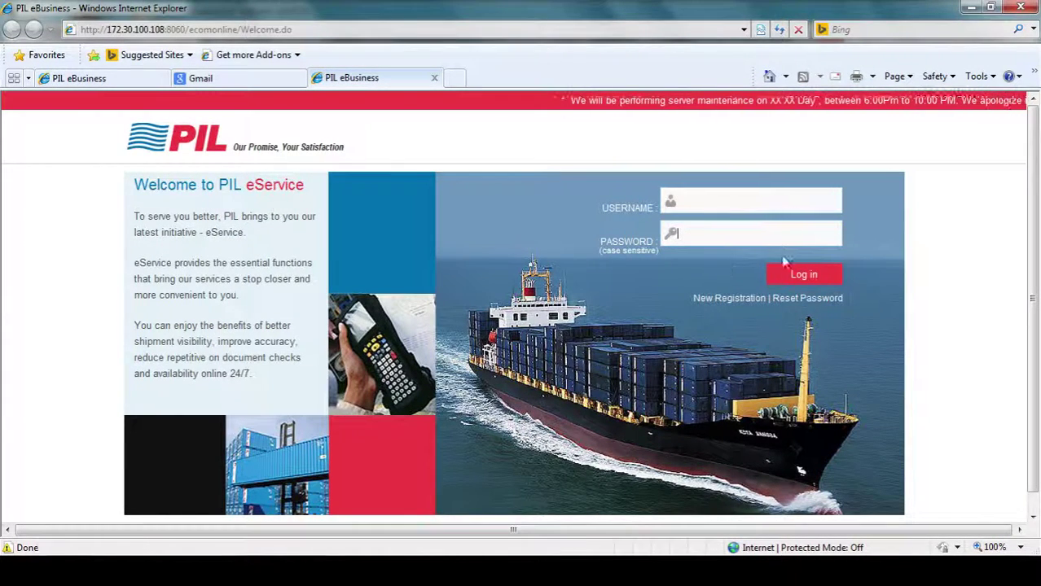
left_click(719, 300)
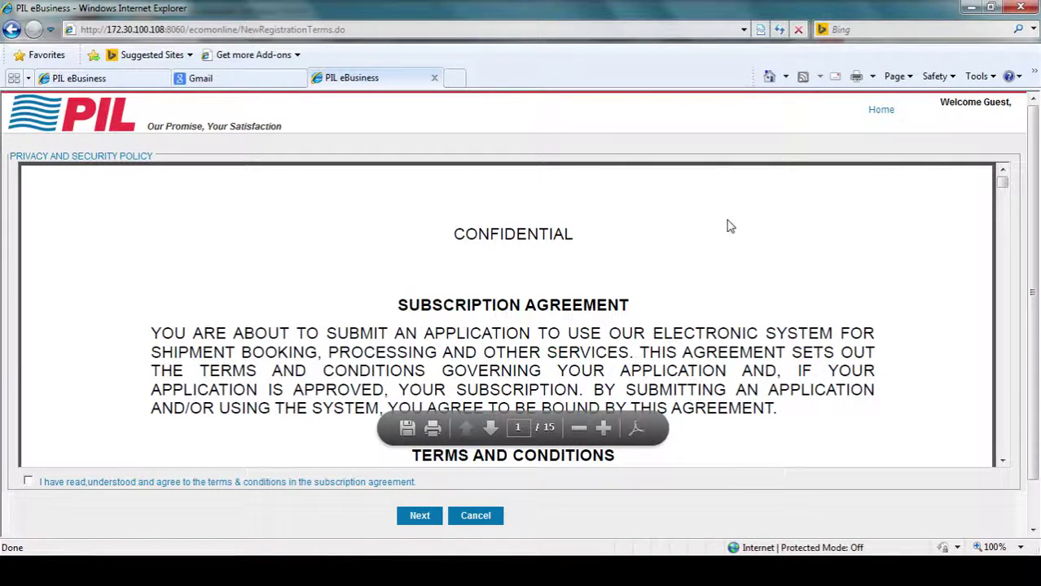
scroll(730, 227, "down", 1)
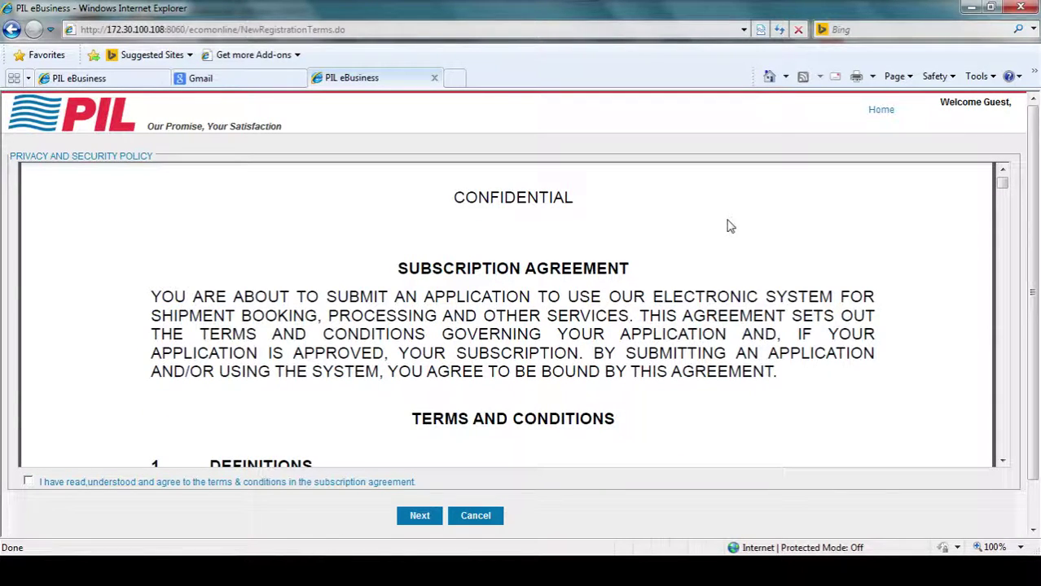
scroll(730, 227, "down", 12)
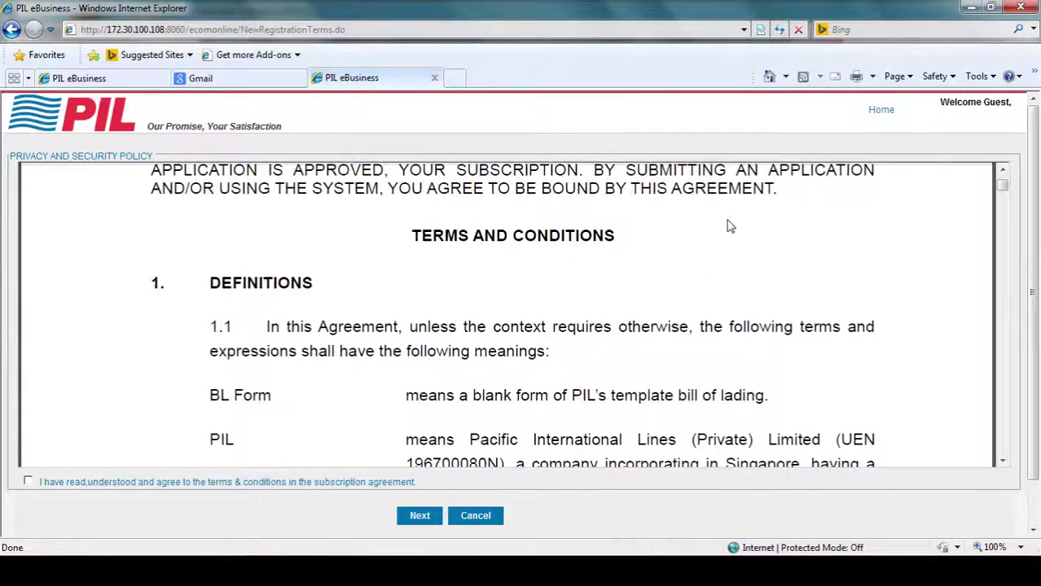
scroll(727, 218, "down", 12)
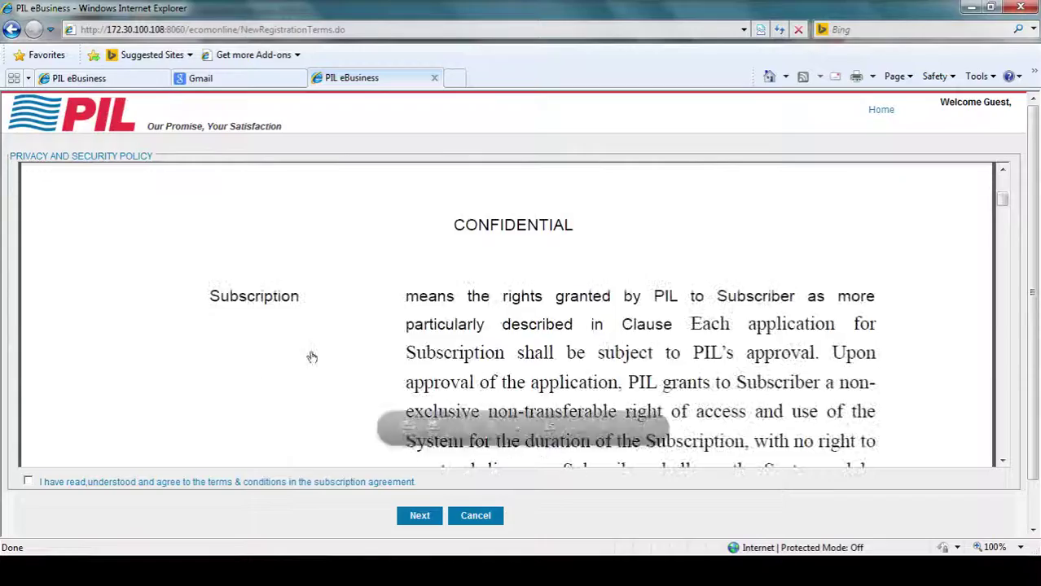
scroll(333, 350, "down", 12)
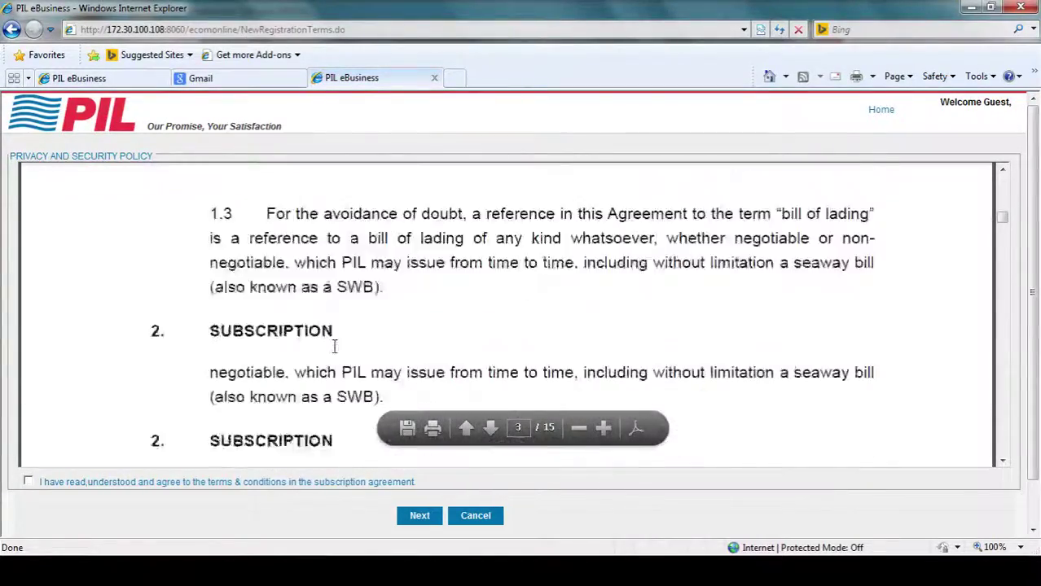
scroll(501, 367, "down", 2)
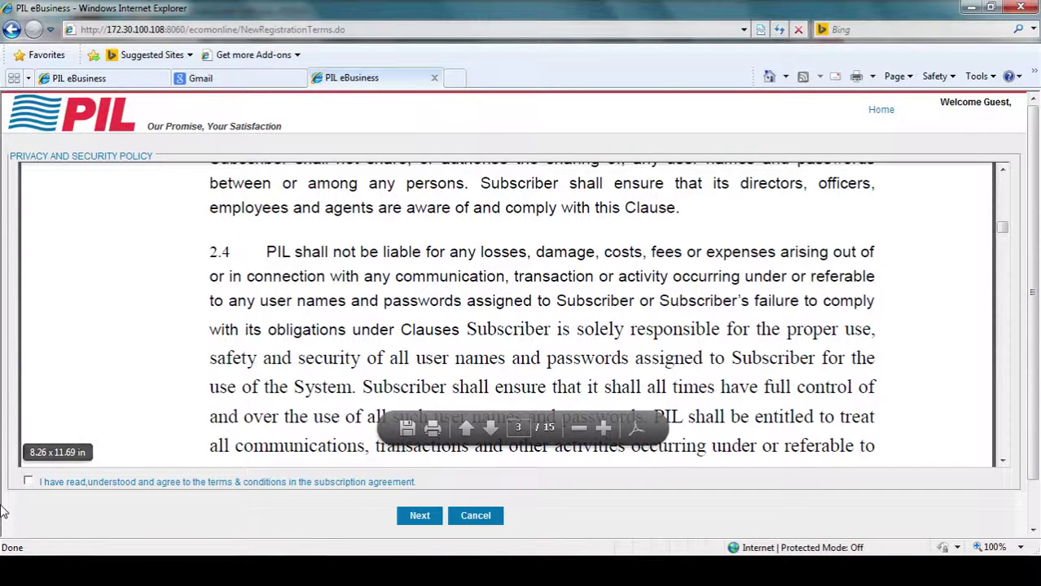
left_click(28, 482)
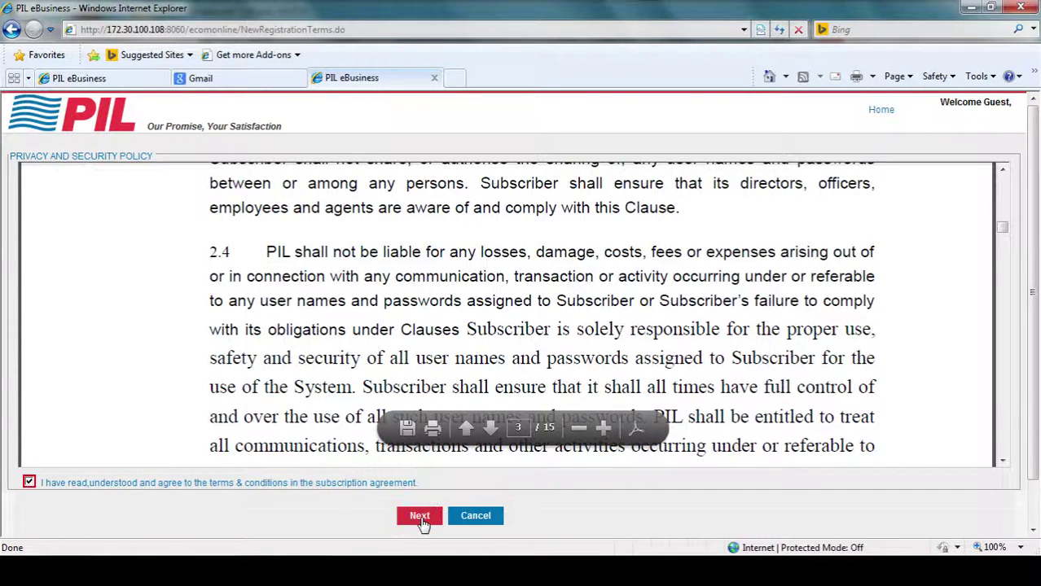
left_click(421, 518)
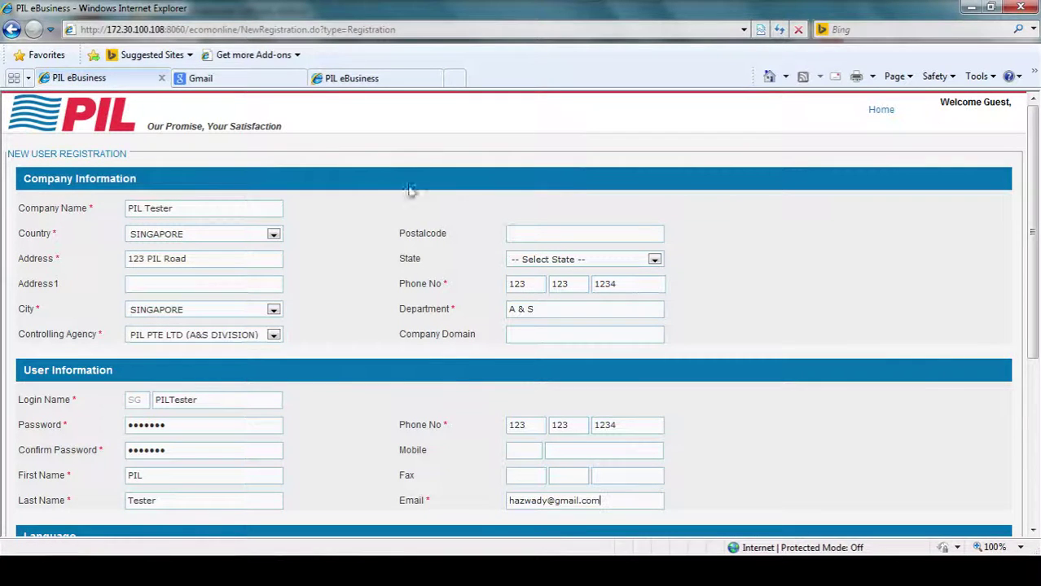
Try to submit the completed registration form with the characters shown in the security verification picture, and dismiss the message
scroll(404, 213, "down", 2)
scroll(406, 218, "down", 6)
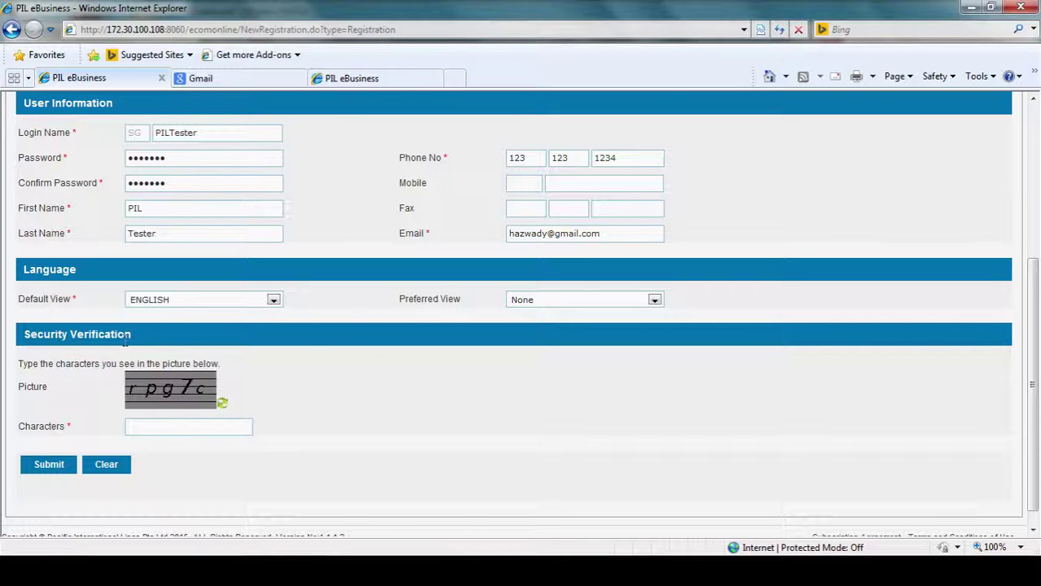
left_click(166, 427)
type("rpg7c")
left_click(63, 463)
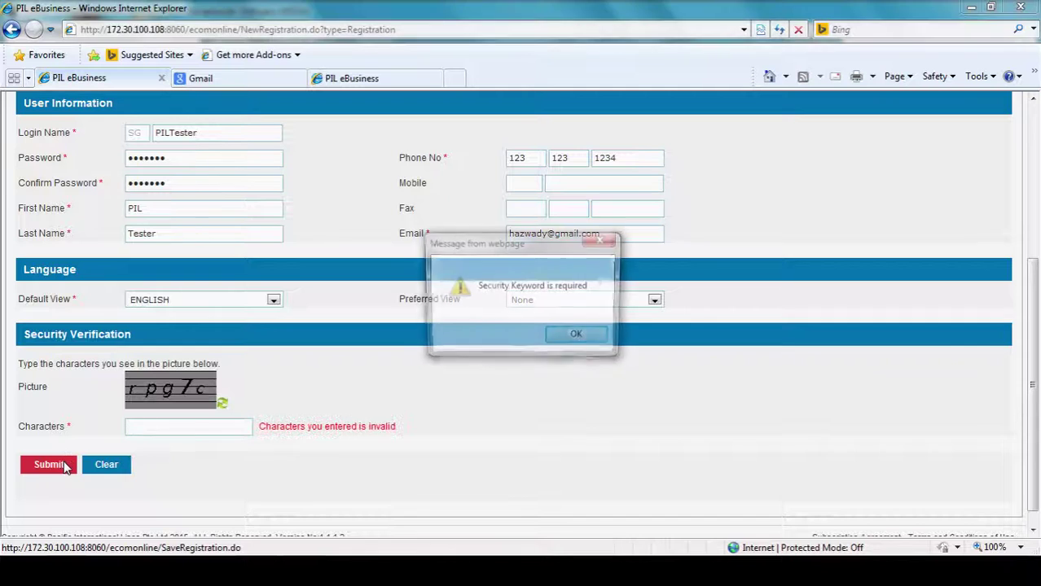
left_click(558, 340)
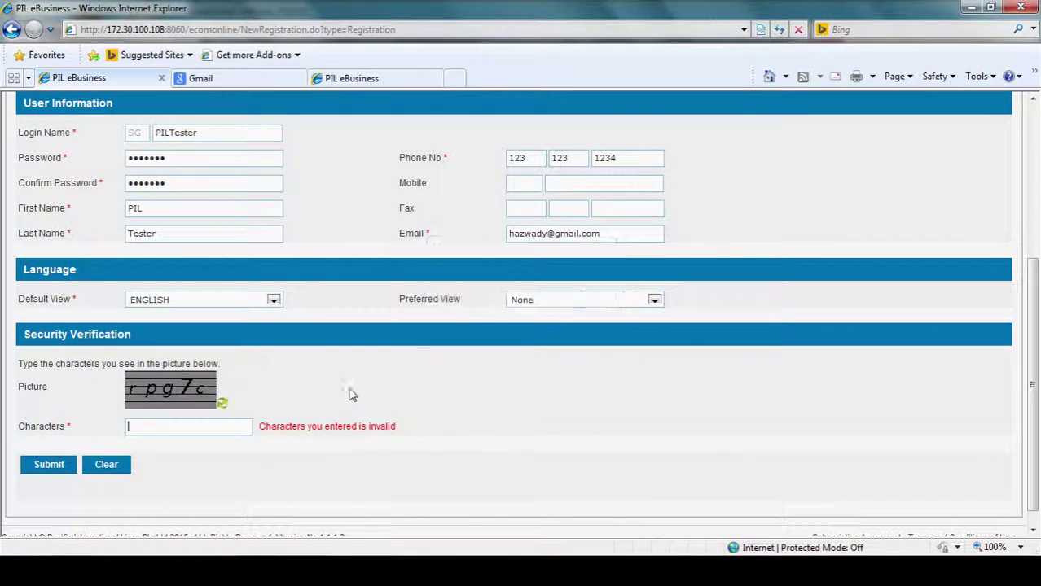
Load a new security verification picture and try to submit the registration with its characters
left_click(222, 403)
left_click(224, 429)
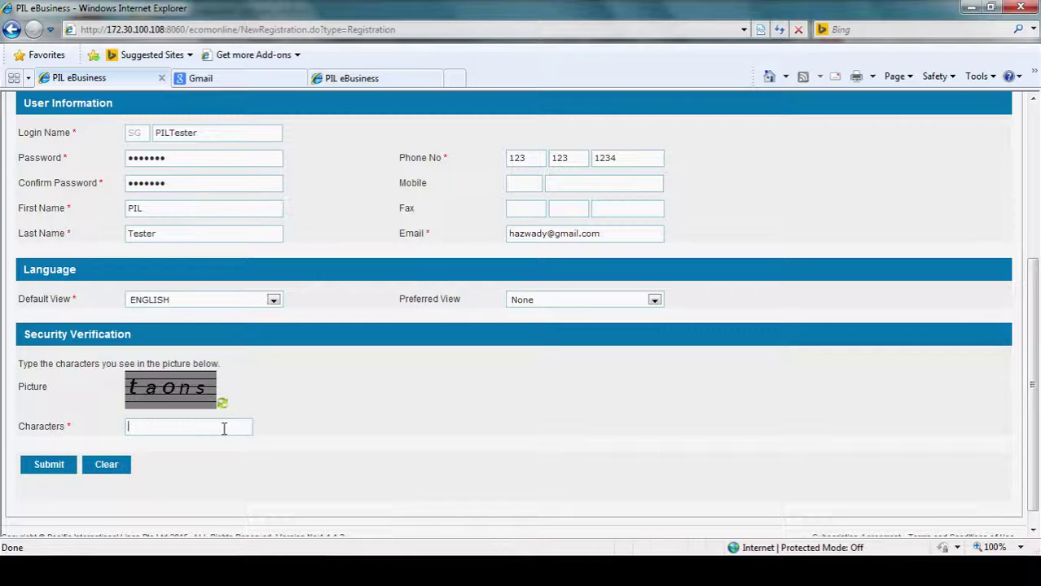
type("taOns")
left_click(62, 470)
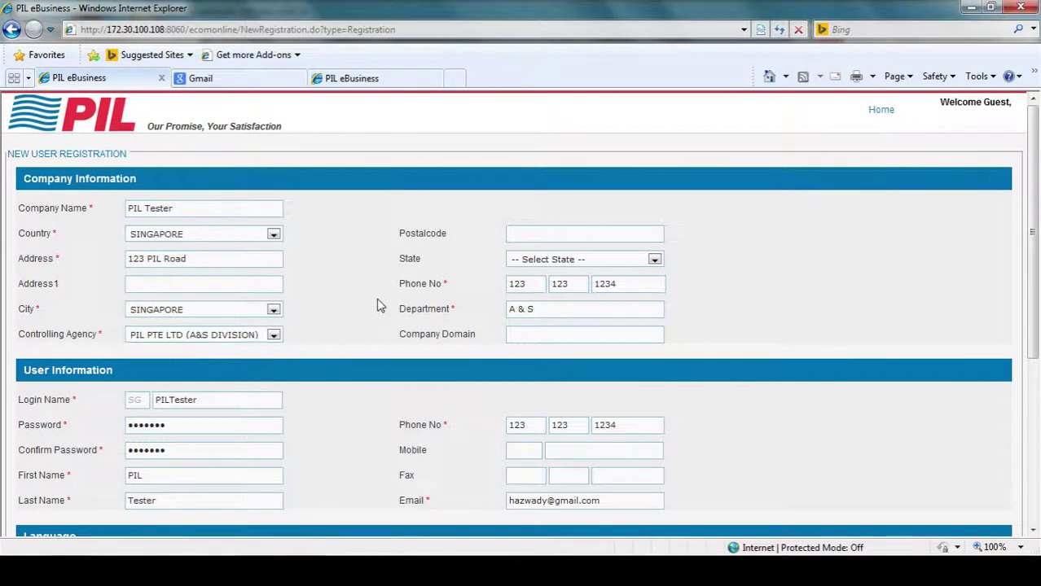
left_click(273, 336)
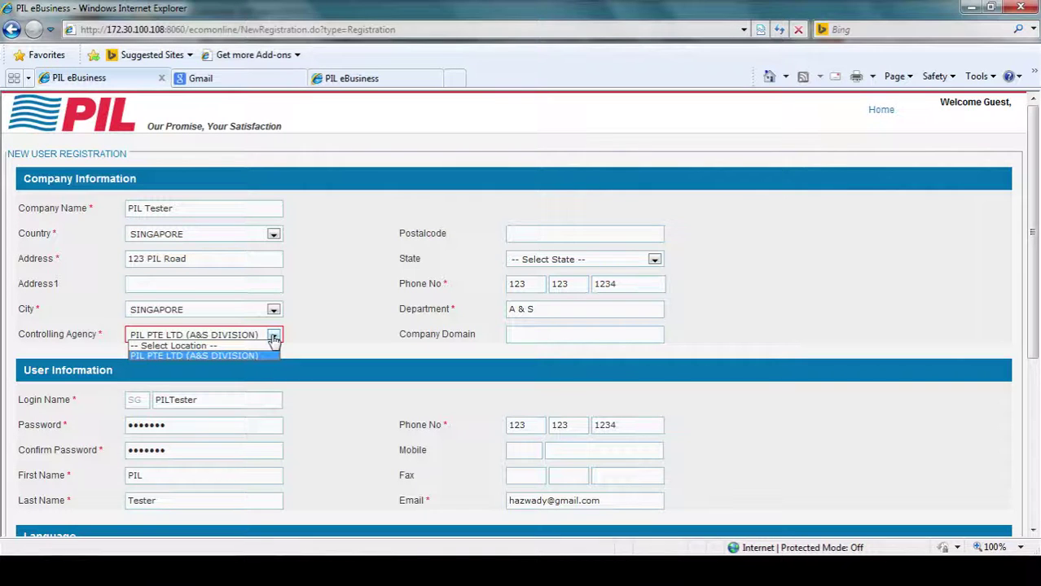
left_click(274, 339)
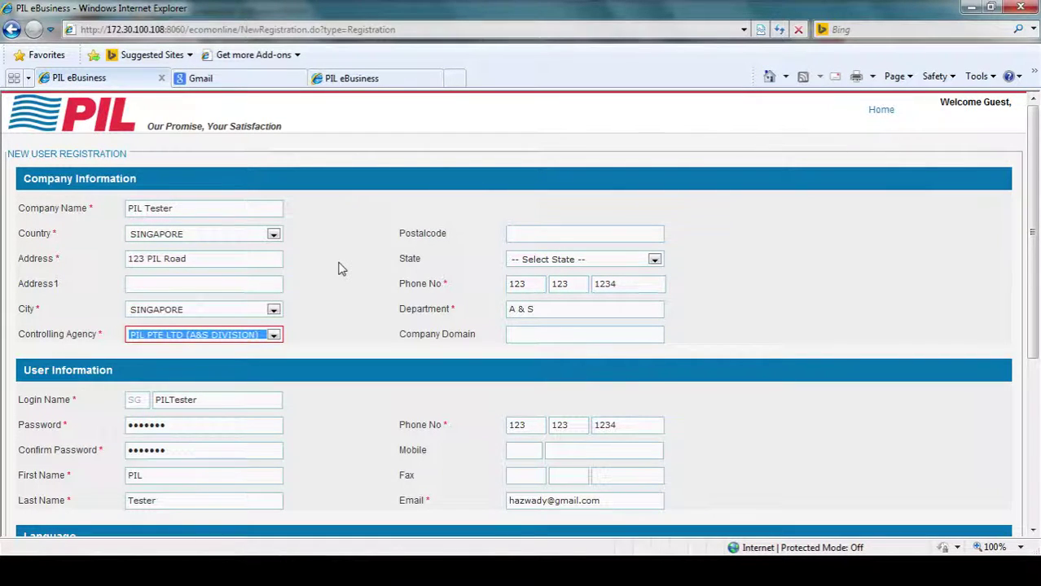
Re-enter the current security picture's characters with the middle one as a capital letter and try to submit the registration again
scroll(334, 311, "down", 3)
scroll(354, 253, "down", 3)
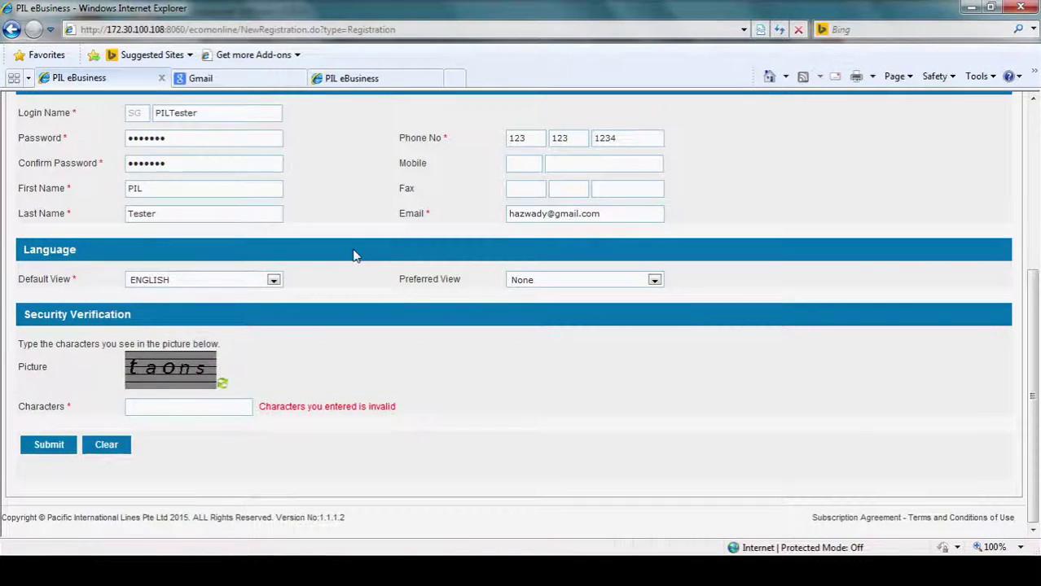
left_click(194, 410)
type("taOns")
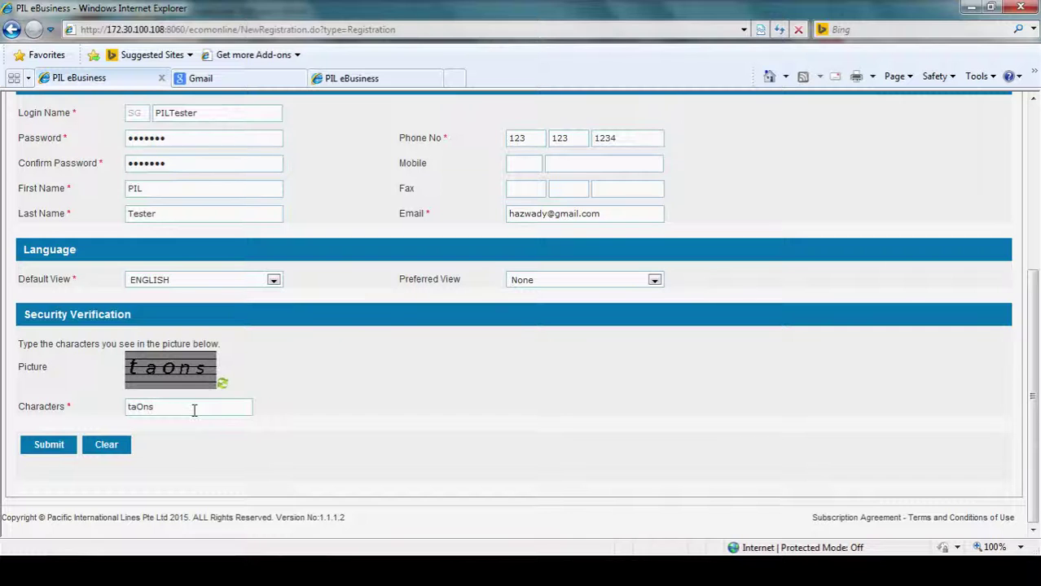
left_click(41, 448)
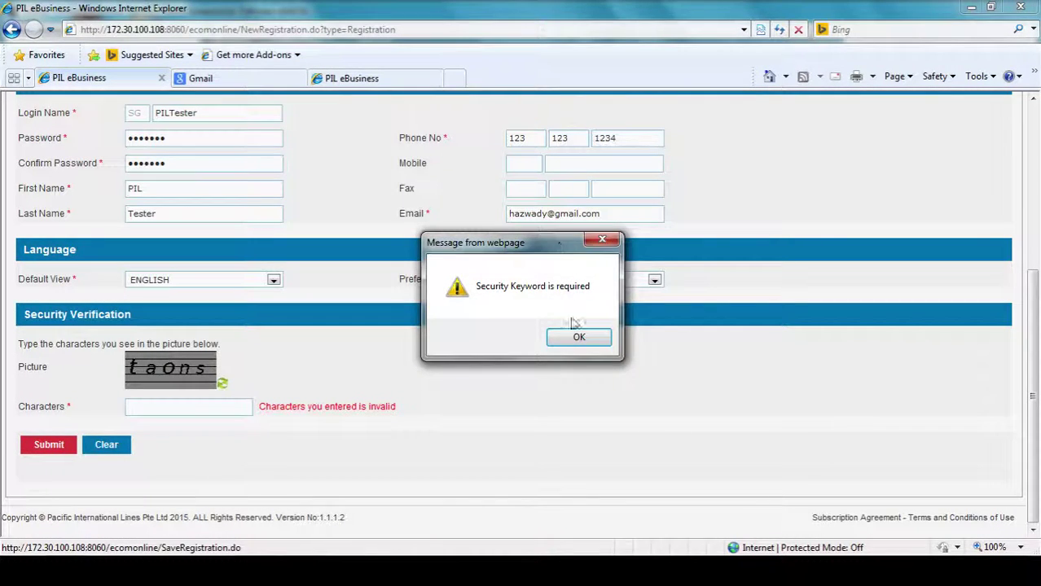
left_click(577, 335)
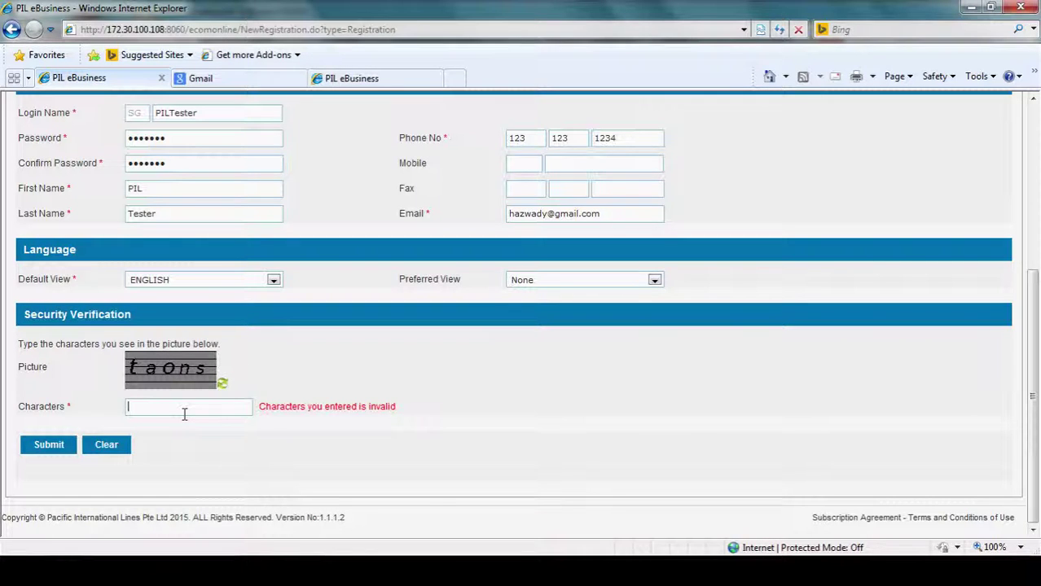
Try to submit the registration with the security picture's middle character entered as a zero instead of a letter
type("ta0")
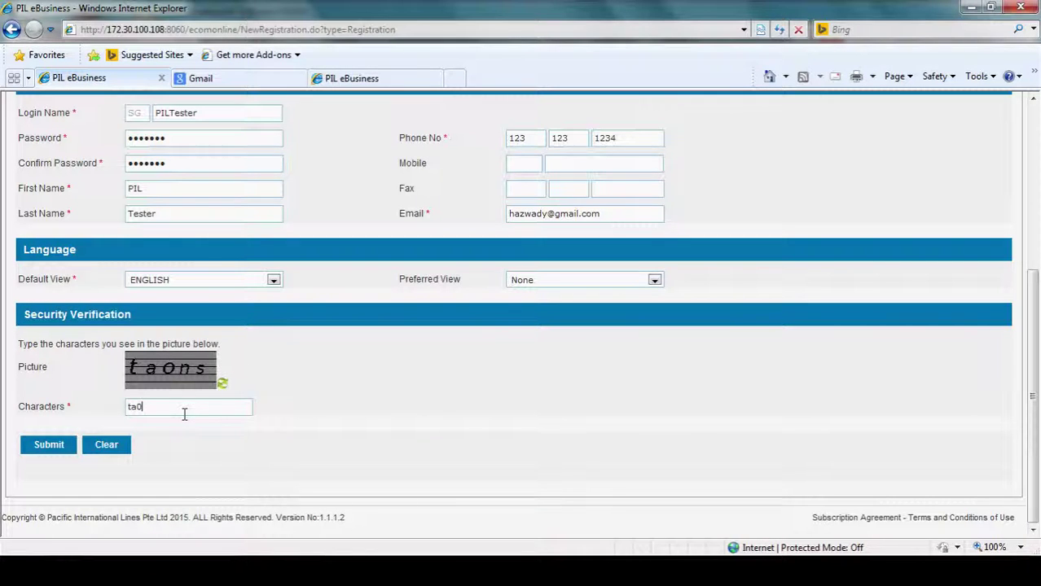
type("ns")
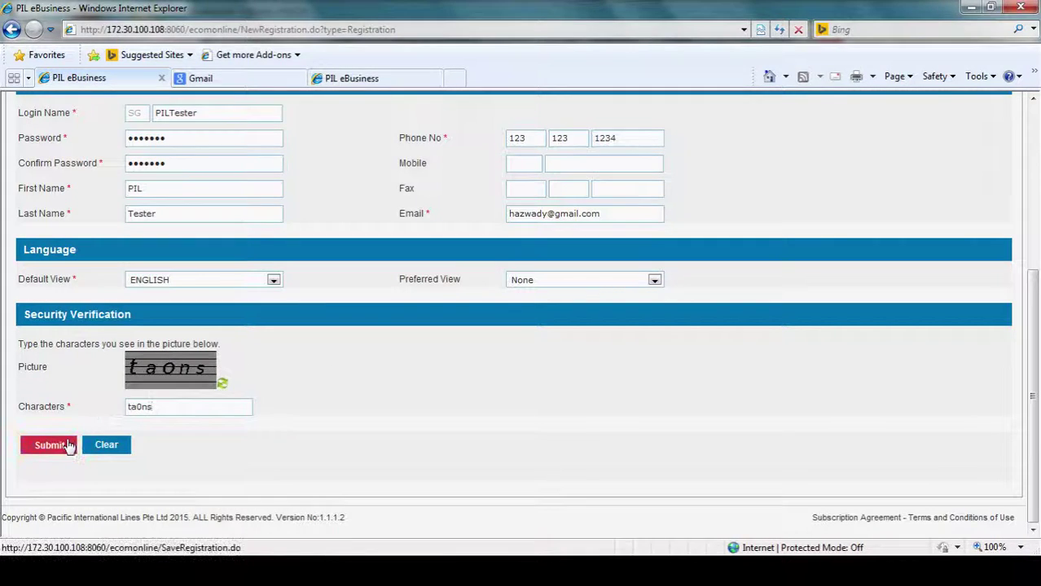
left_click(45, 445)
left_click(579, 338)
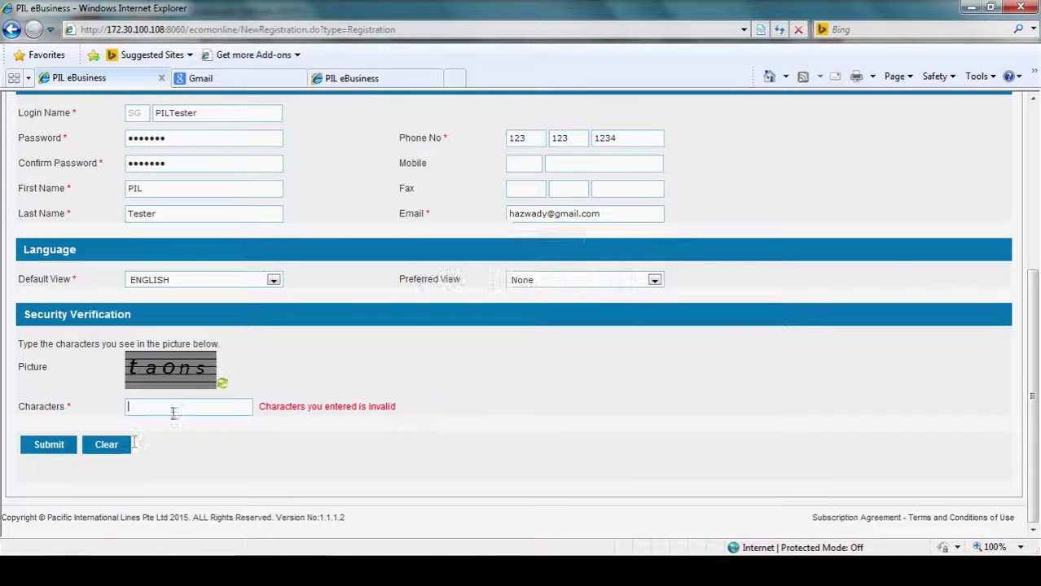
Retry the submission with the security picture's middle character as a capital letter again, and dismiss the message
type("taOns")
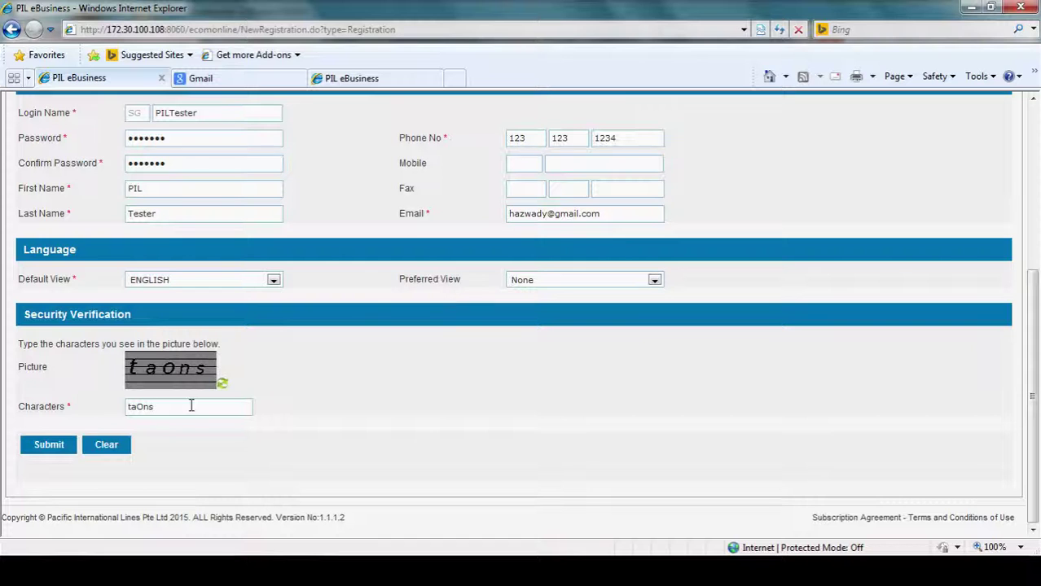
left_click(44, 448)
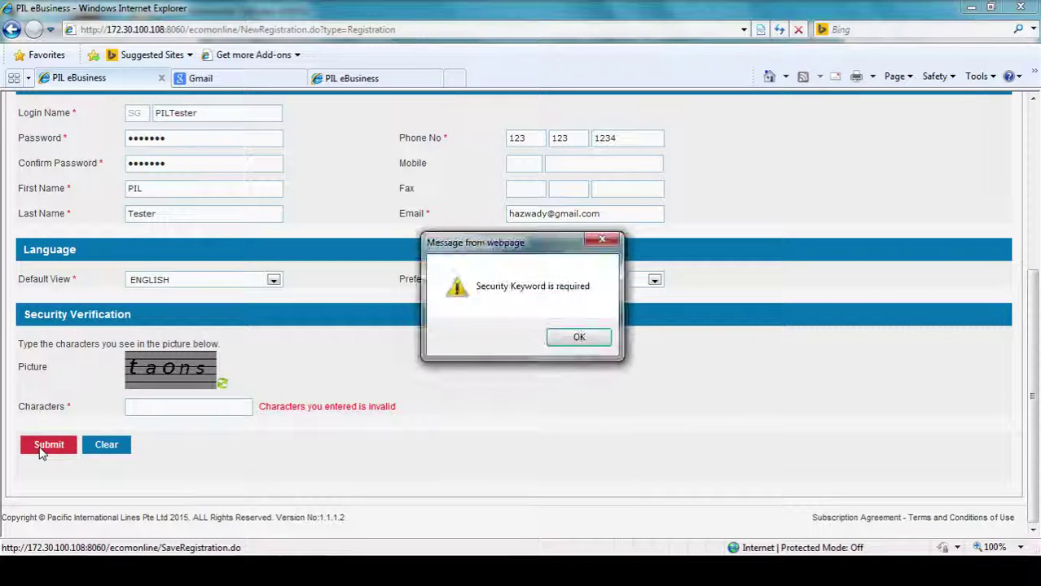
left_click(578, 337)
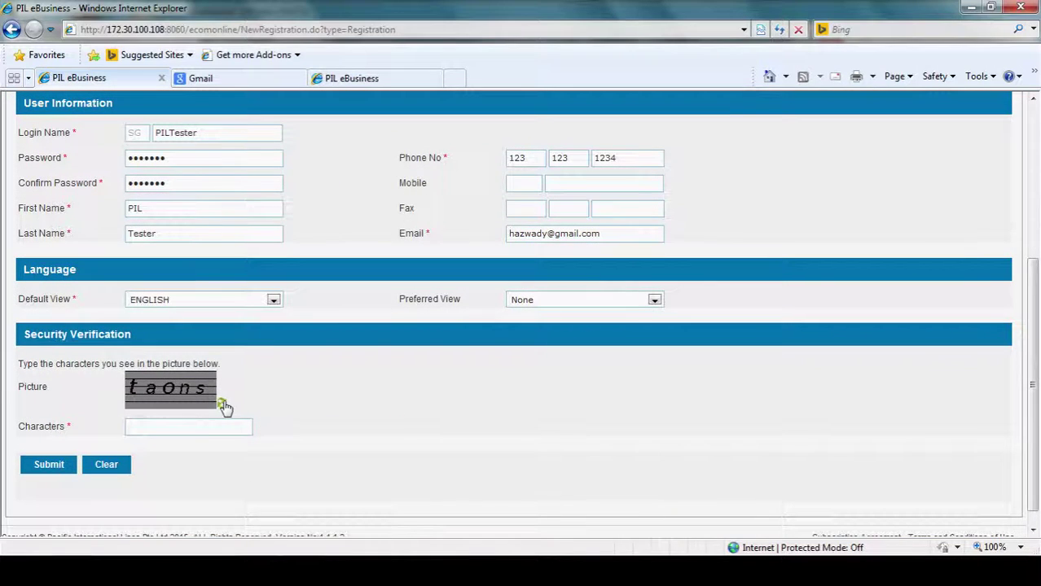
Refresh the security verification picture, enter its characters and try to submit the registration with them
left_click(222, 404)
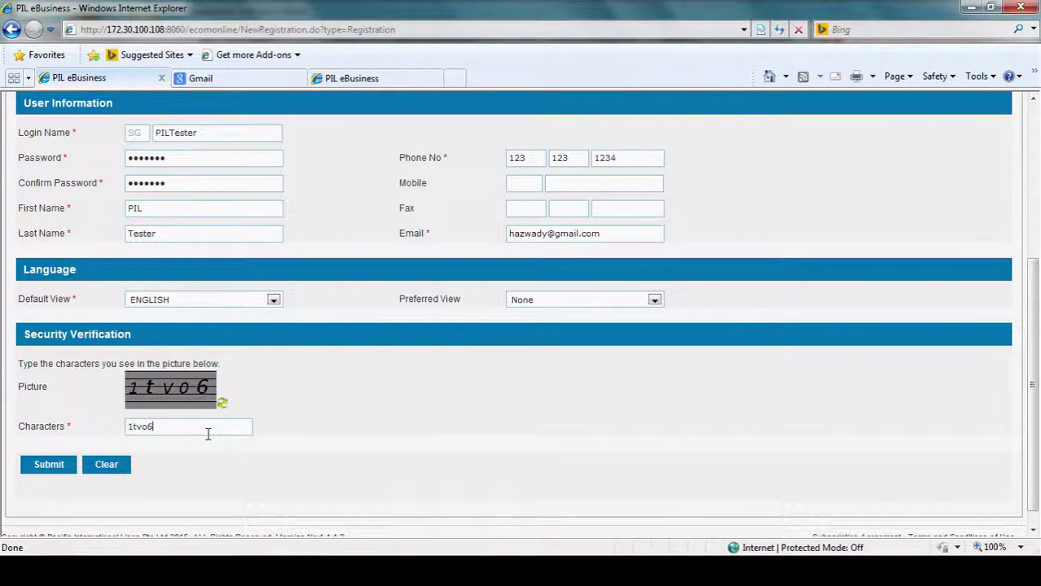
left_click(47, 470)
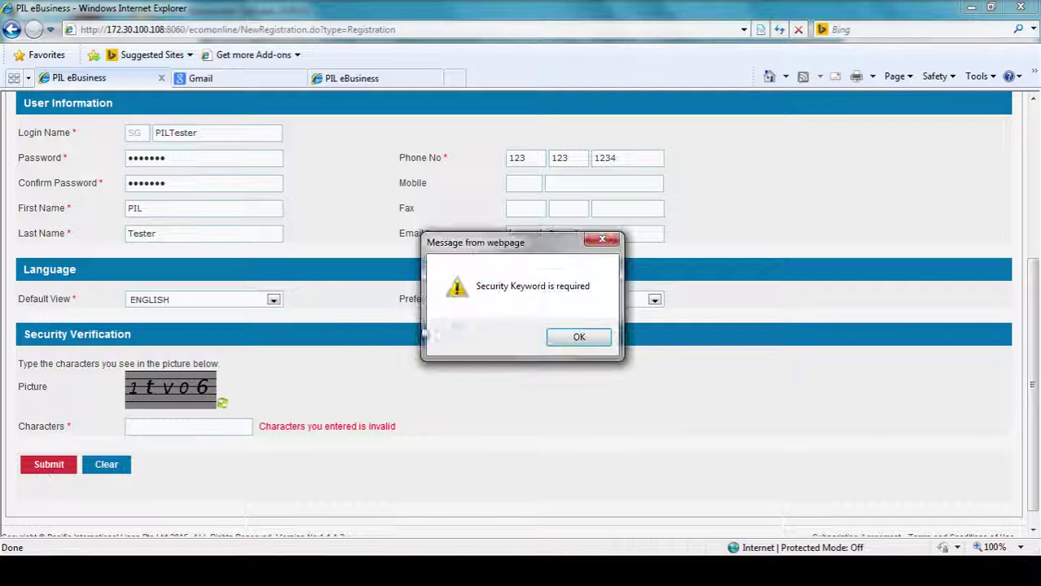
left_click(578, 337)
Load another security verification picture, enter its characters, and submit the registration, confirming the submission
left_click(222, 404)
left_click(213, 429)
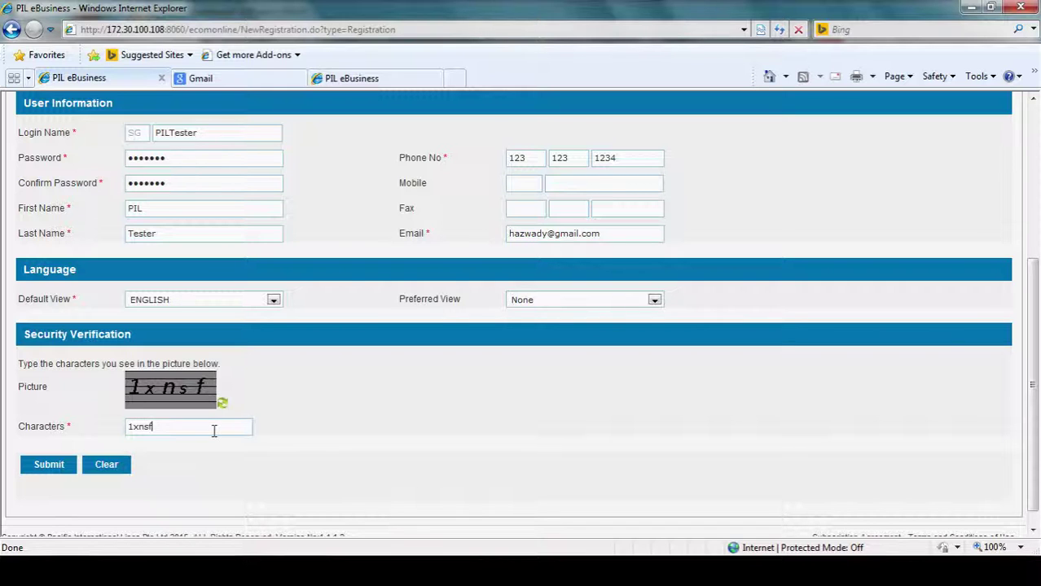
left_click(49, 465)
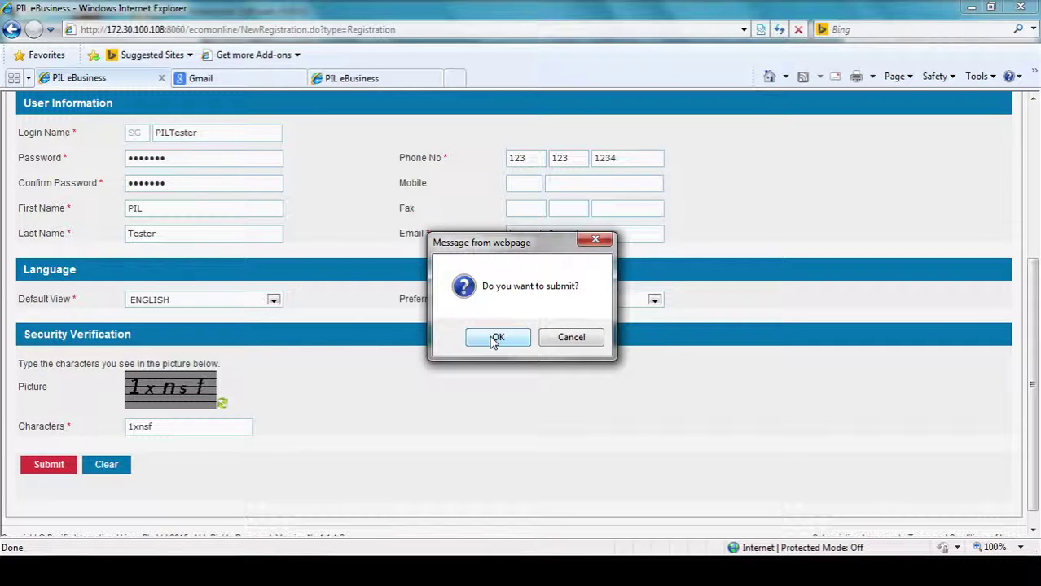
left_click(494, 338)
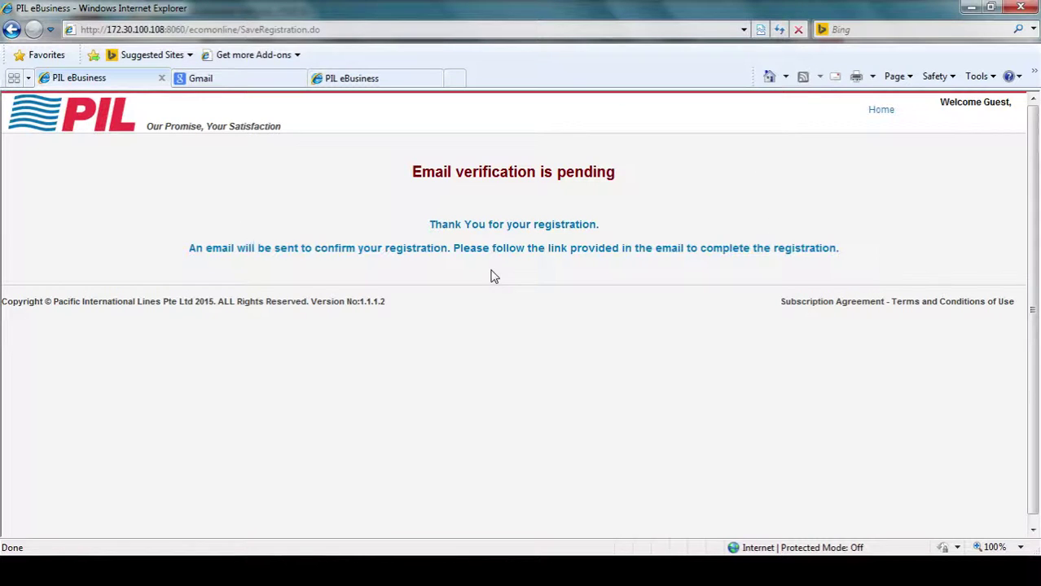
Sign in to Gmail with the account e-mail and password, allow only securely delivered content, and open the "Mail from Ecommerce" message
left_click(245, 80)
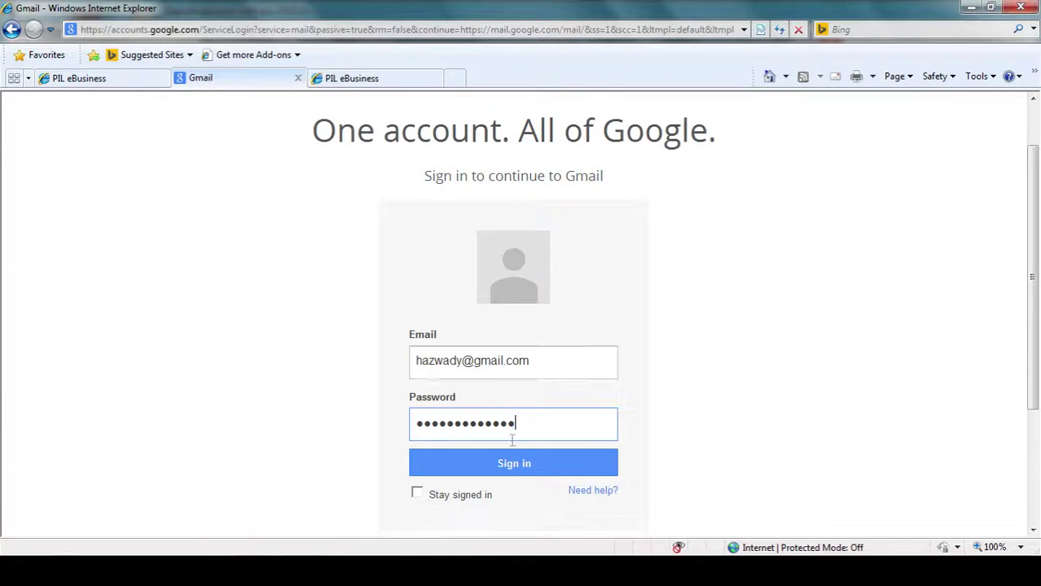
left_click(516, 465)
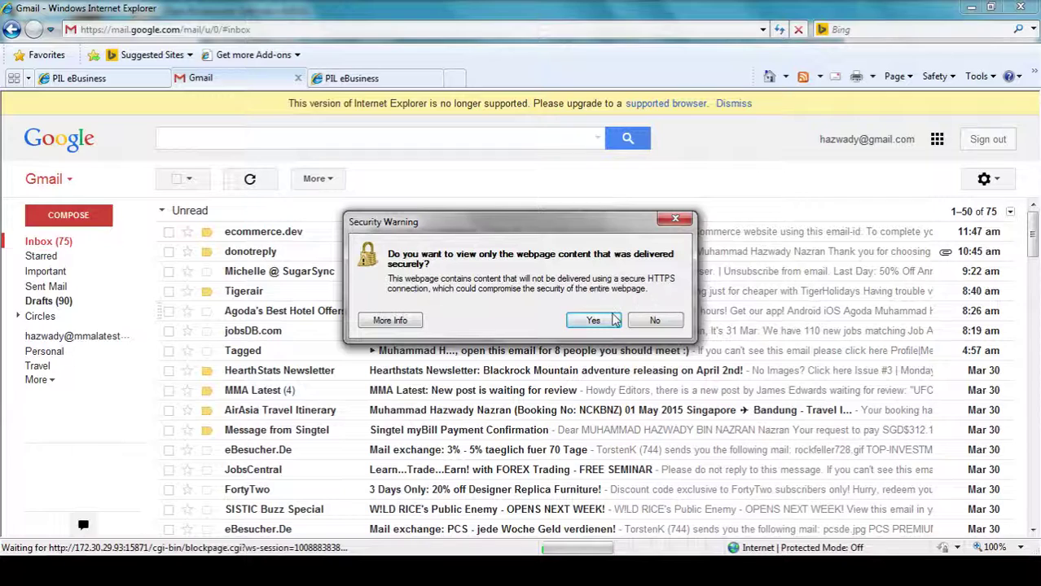
left_click(613, 320)
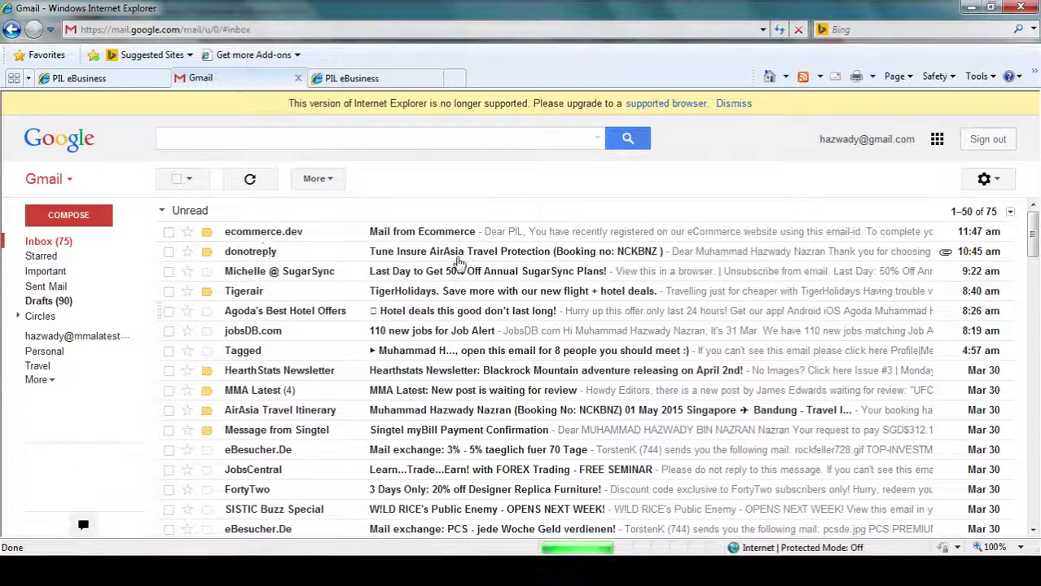
left_click(476, 233)
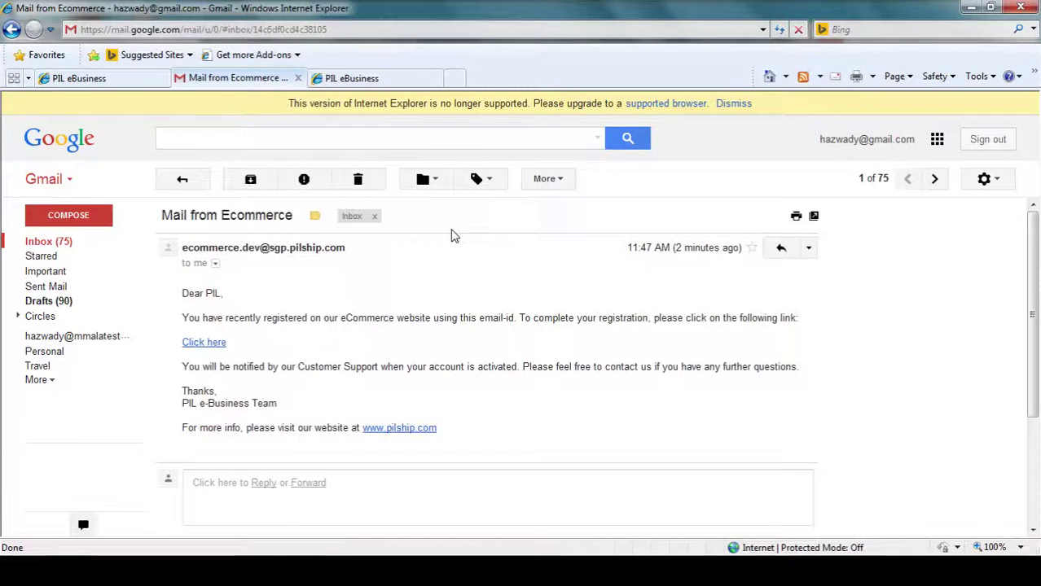
Follow the "Click here" registration link in the e-mail, maximize the new window, and read the message on the page
left_click_drag(450, 232, 434, 425)
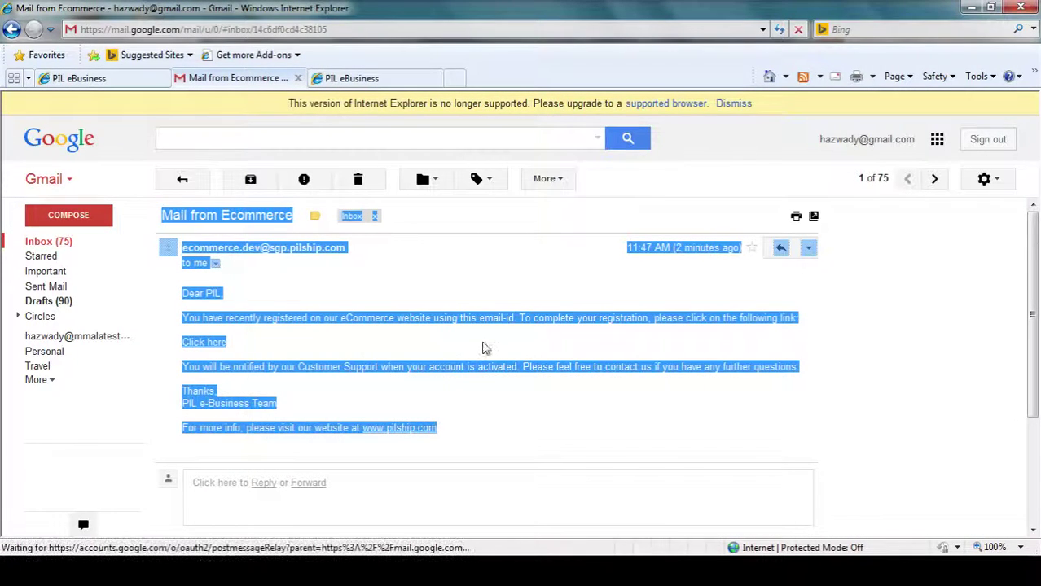
left_click(291, 351)
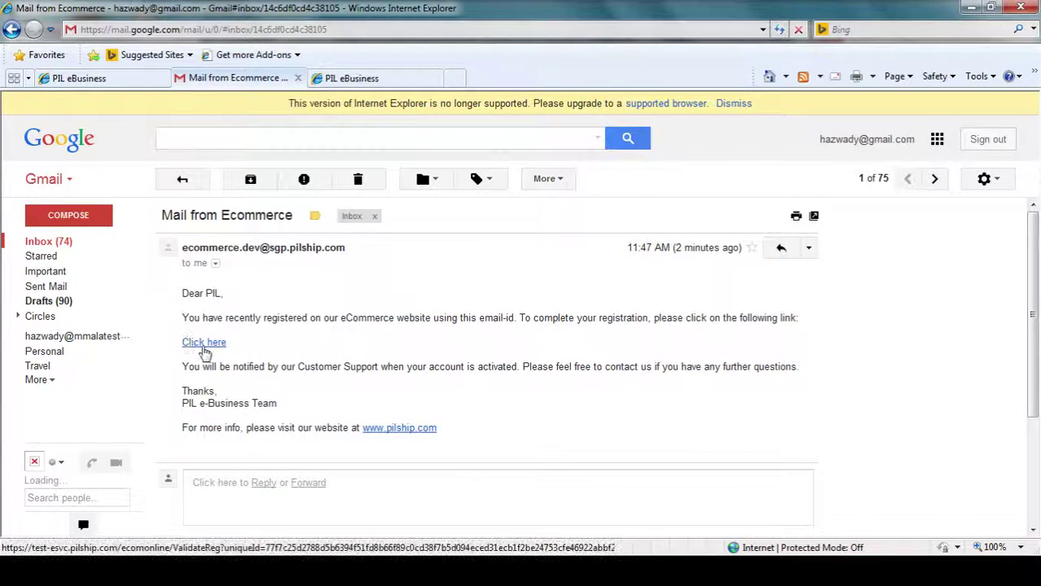
left_click(205, 343)
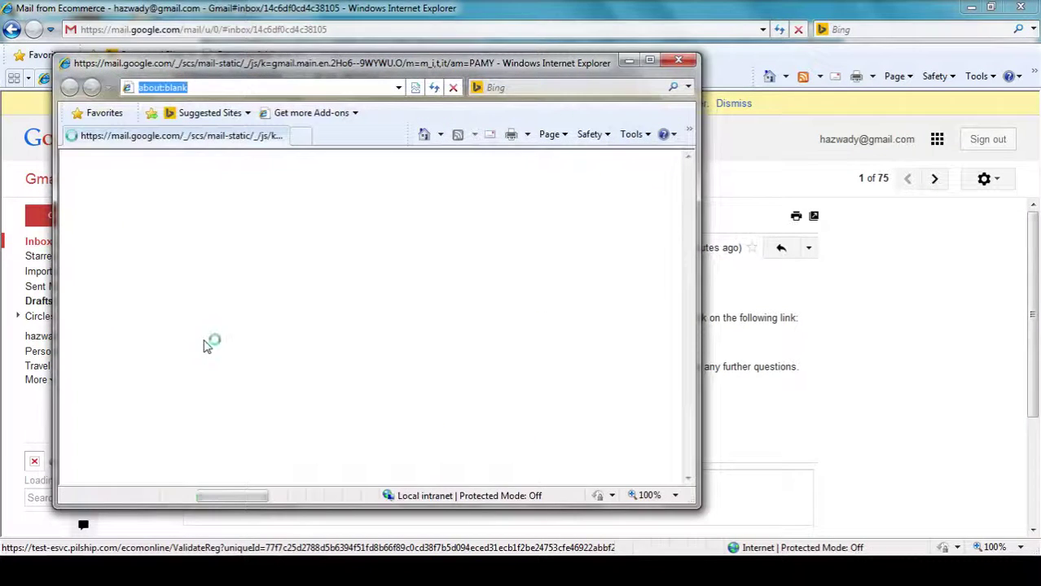
double_click(482, 65)
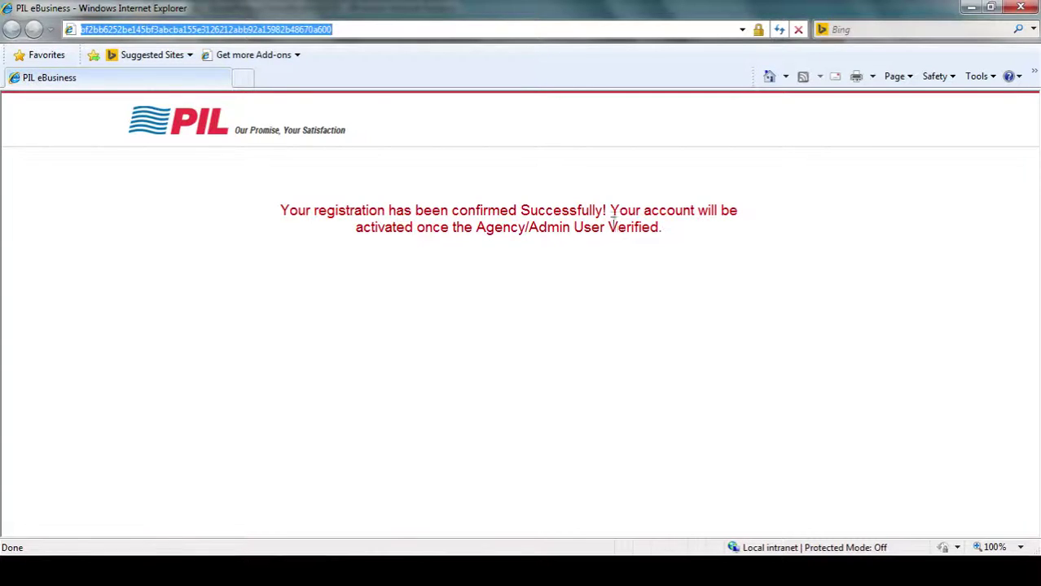
left_click_drag(529, 225, 746, 249)
left_click(735, 260)
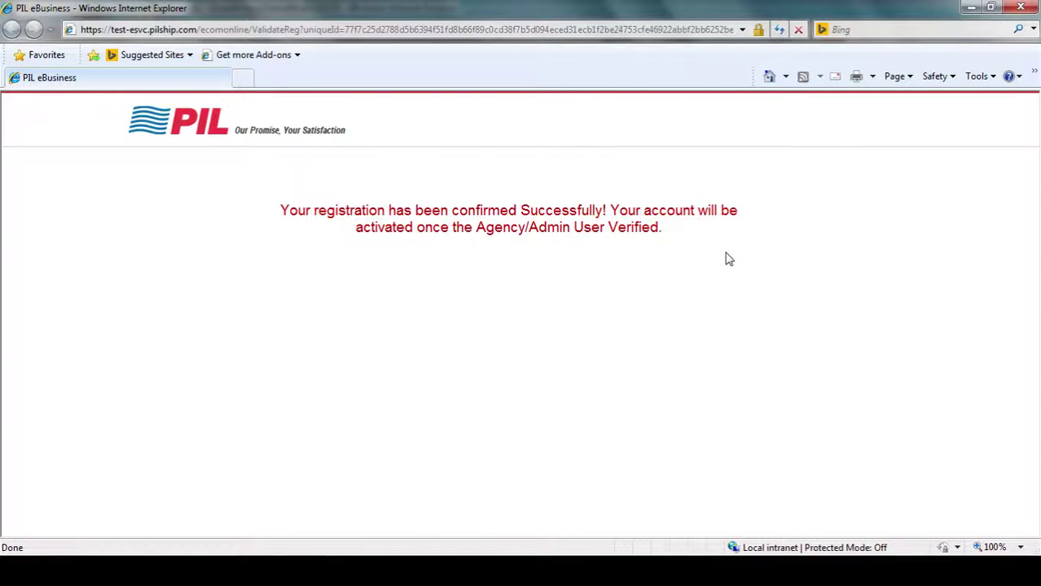
Minimize the registration confirmation window and the Gmail browser window
left_click(971, 8)
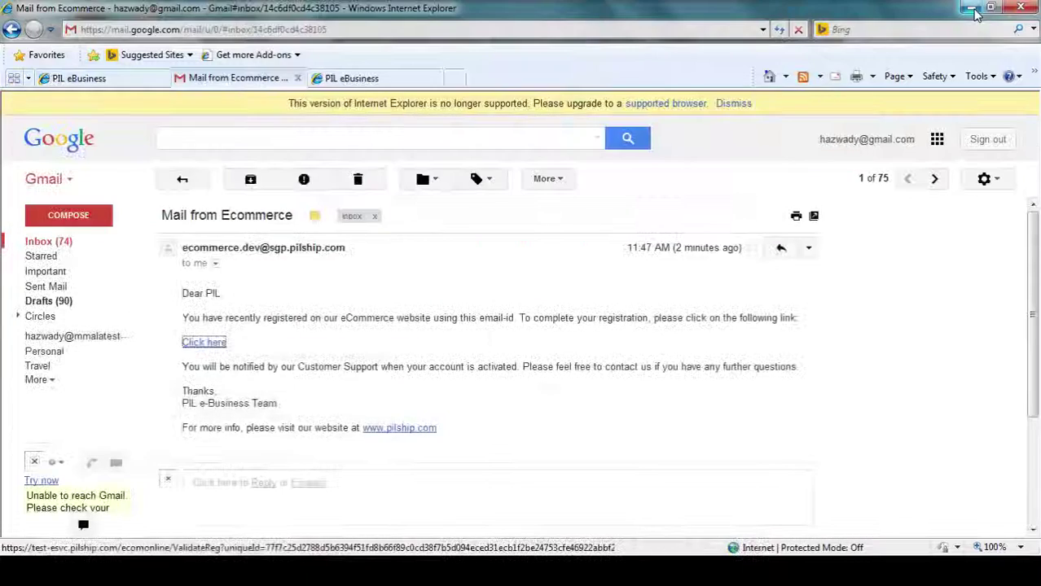
left_click(971, 8)
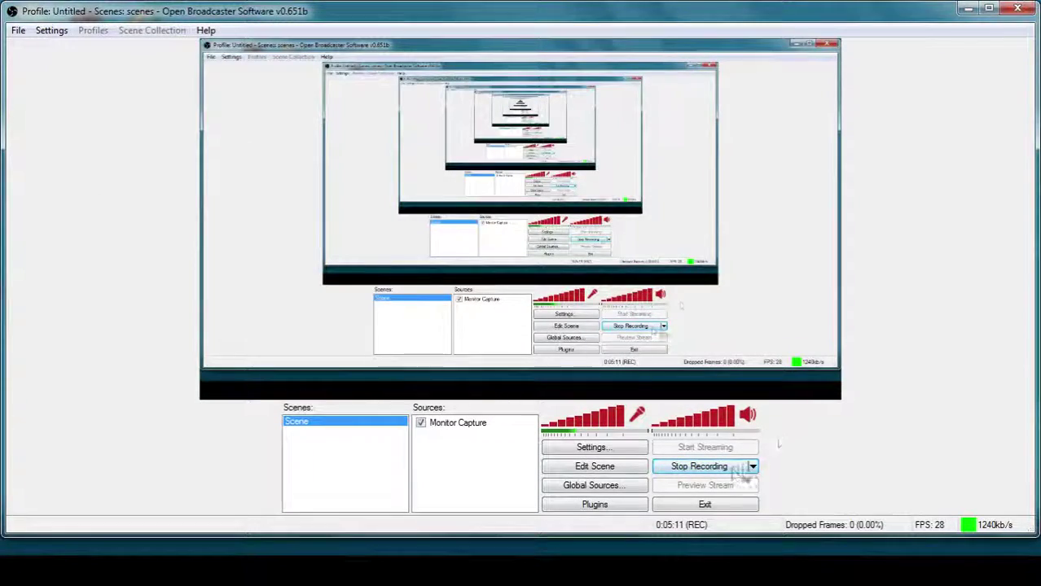